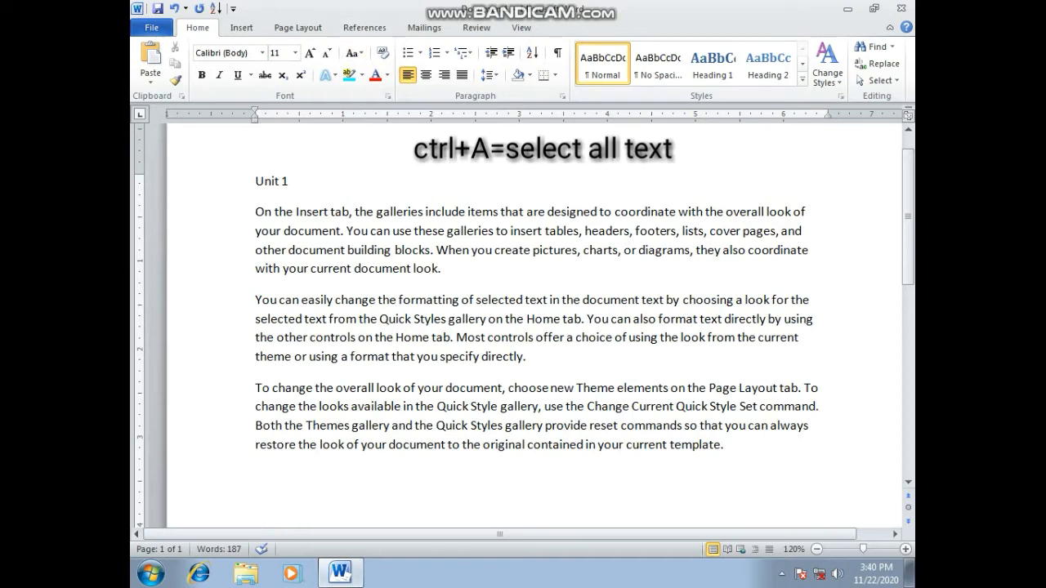
Select all the text in the document and clear the selection.
{"action": "key", "text": "ctrl+a"}
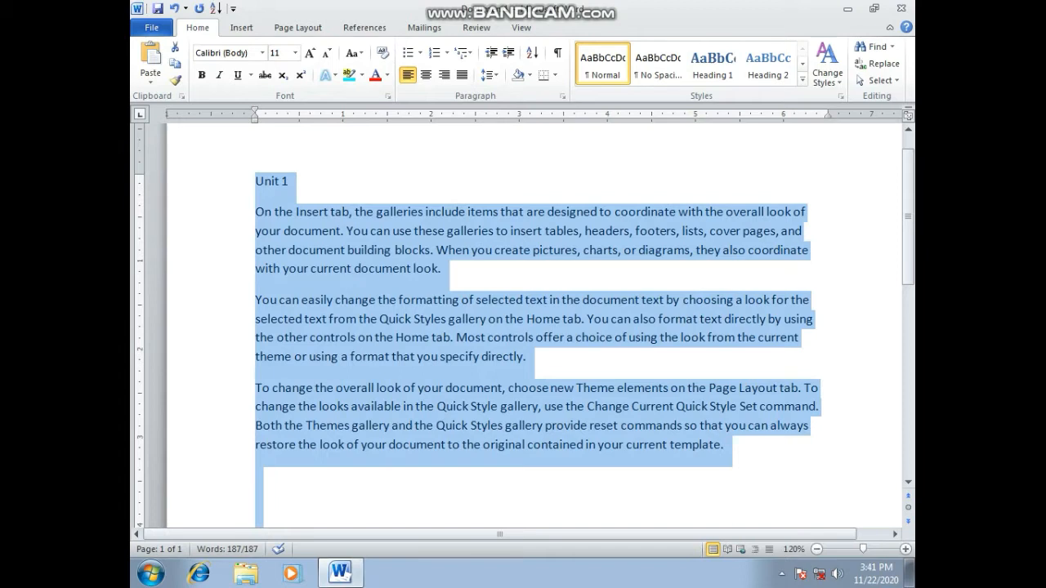
{"action": "left_click", "coordinate": [725, 444]}
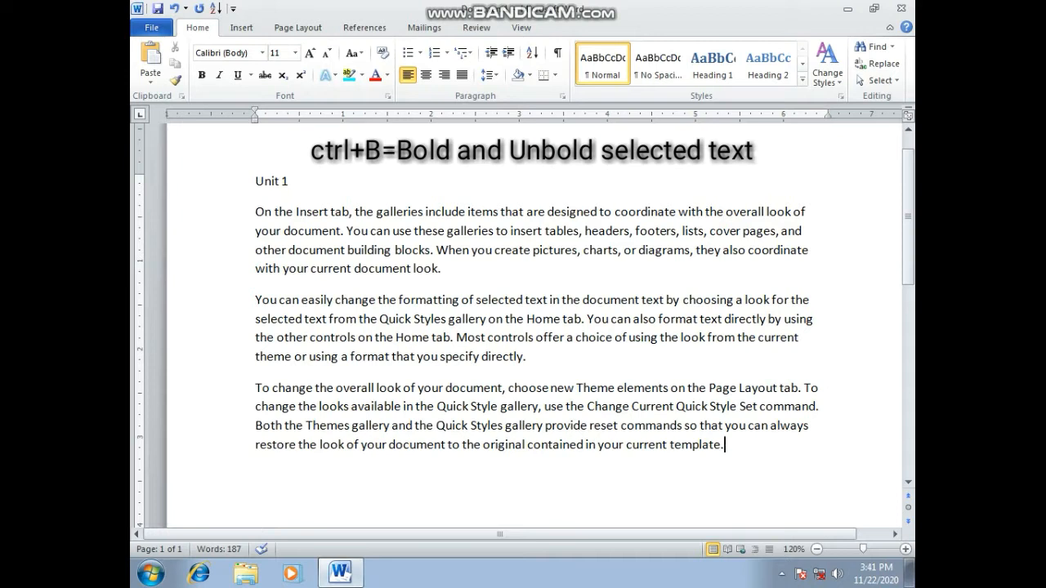
Apply bold to the whole first body paragraph, beginning "On the Insert tab", and remove the bold again.
{"action": "left_click_drag", "start_coordinate": [256, 211], "coordinate": [447, 273]}
{"action": "scroll", "coordinate": [447, 274], "scroll_direction": "up", "scroll_amount": 1}
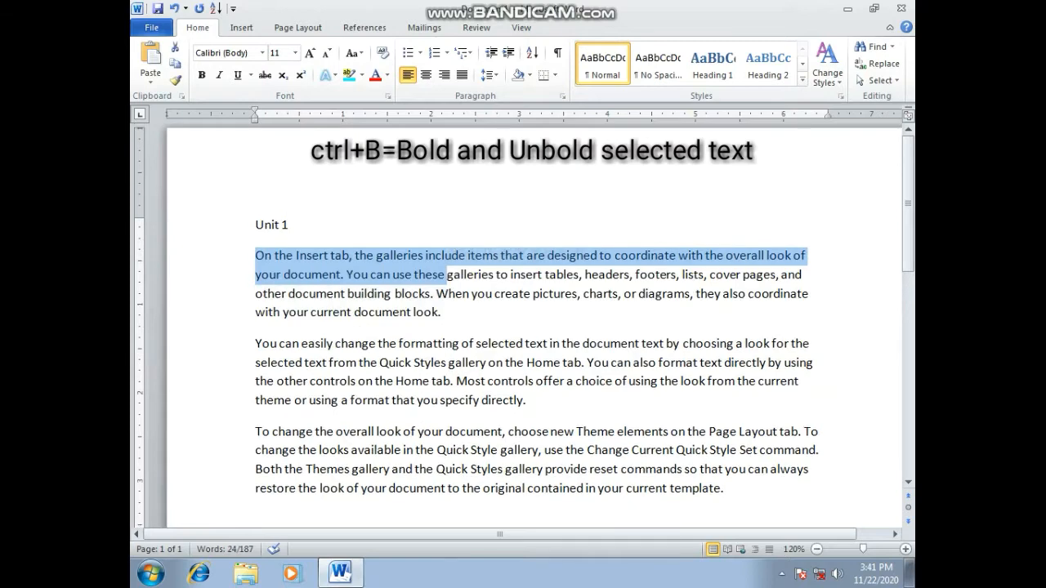
{"action": "left_click", "coordinate": [285, 274]}
{"action": "scroll", "coordinate": [285, 275], "scroll_direction": "up", "scroll_amount": 1}
{"action": "left_click_drag", "start_coordinate": [256, 267], "coordinate": [446, 325]}
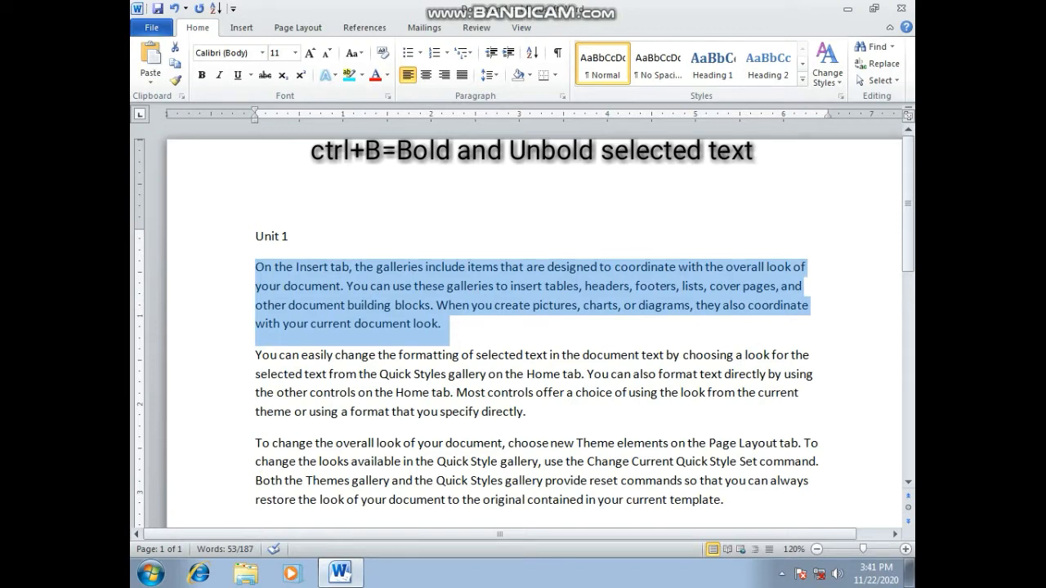
{"action": "key", "text": "ctrl+b"}
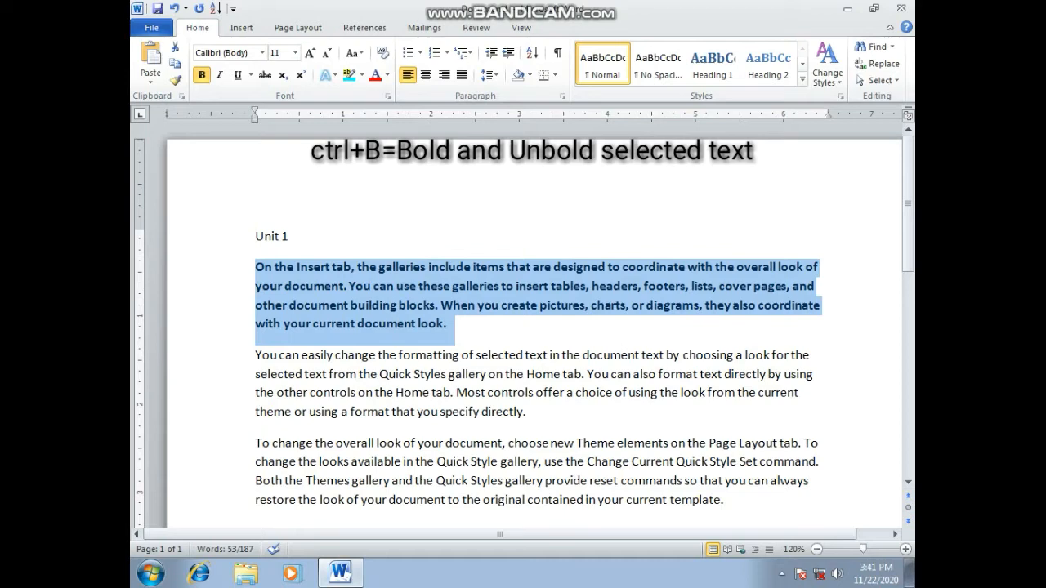
{"action": "key", "text": "ctrl+b"}
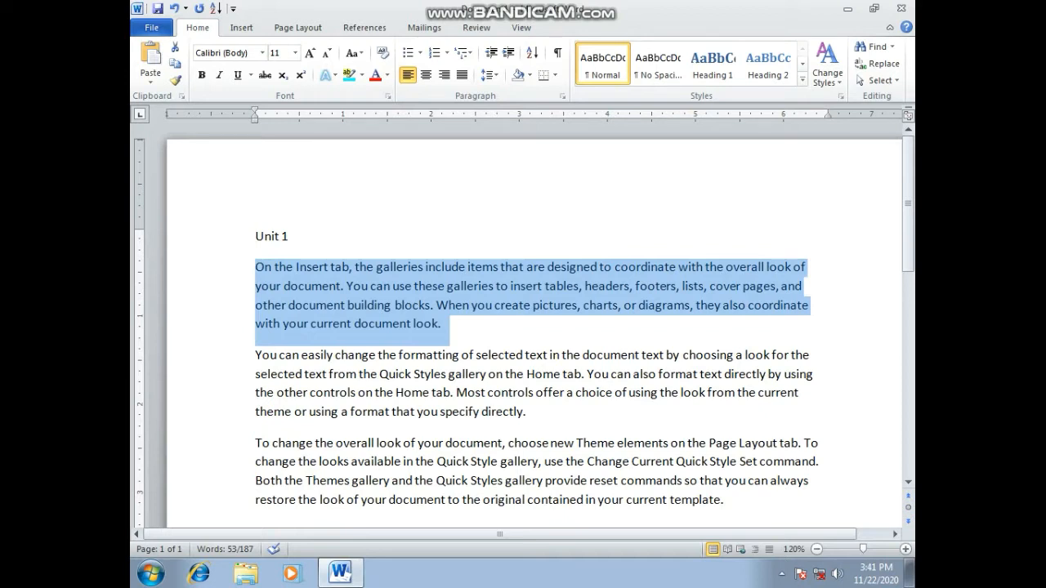
{"action": "left_click", "coordinate": [442, 324]}
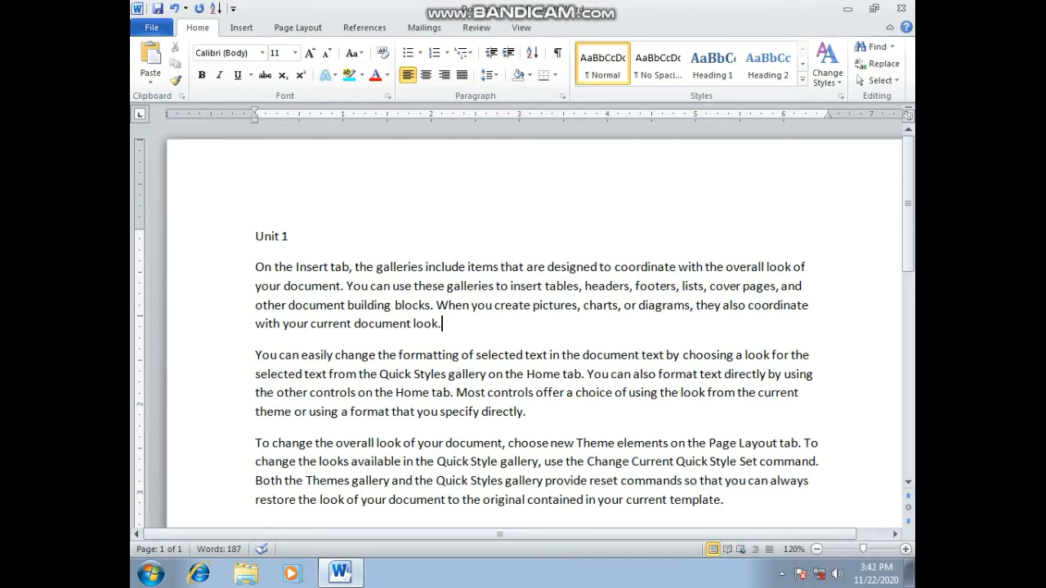
Apply italics to the whole first body paragraph, beginning "On the Insert tab", and remove the italics again.
{"action": "key", "text": "ctrl+Up"}
{"action": "key", "text": "ctrl+shift+Down"}
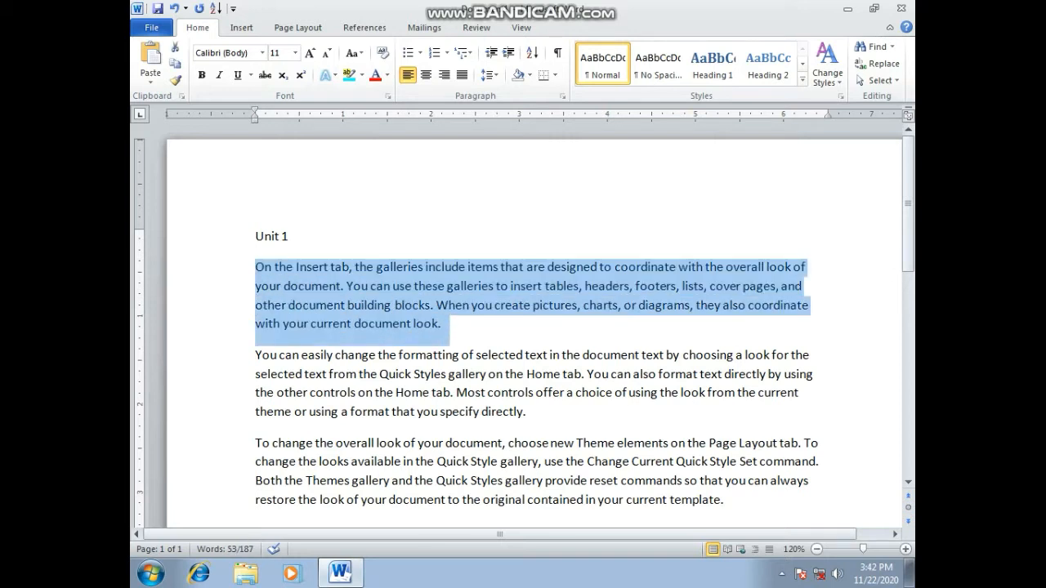
{"action": "key", "text": "ctrl+i"}
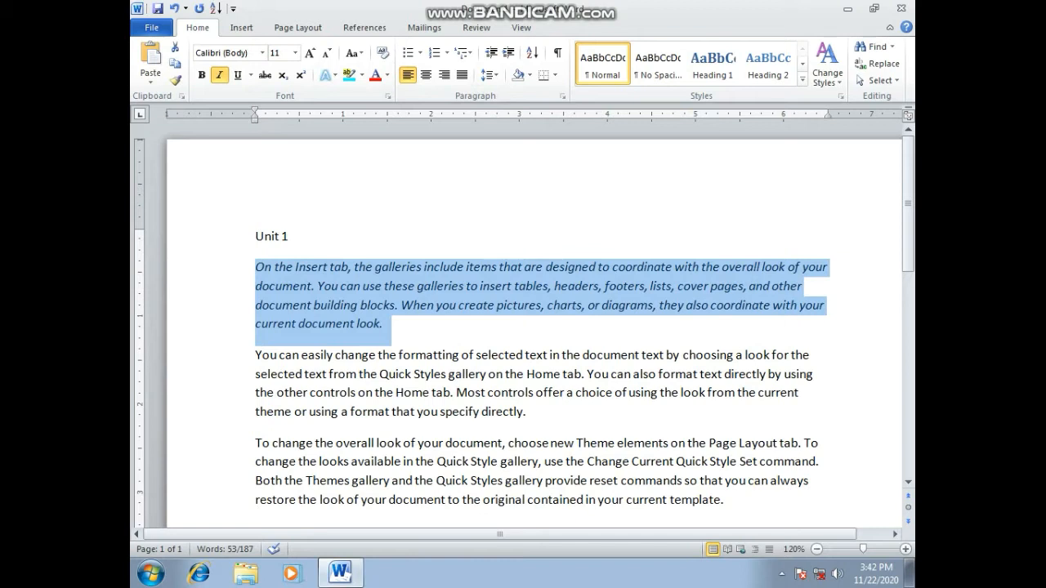
{"action": "key", "text": "ctrl+i"}
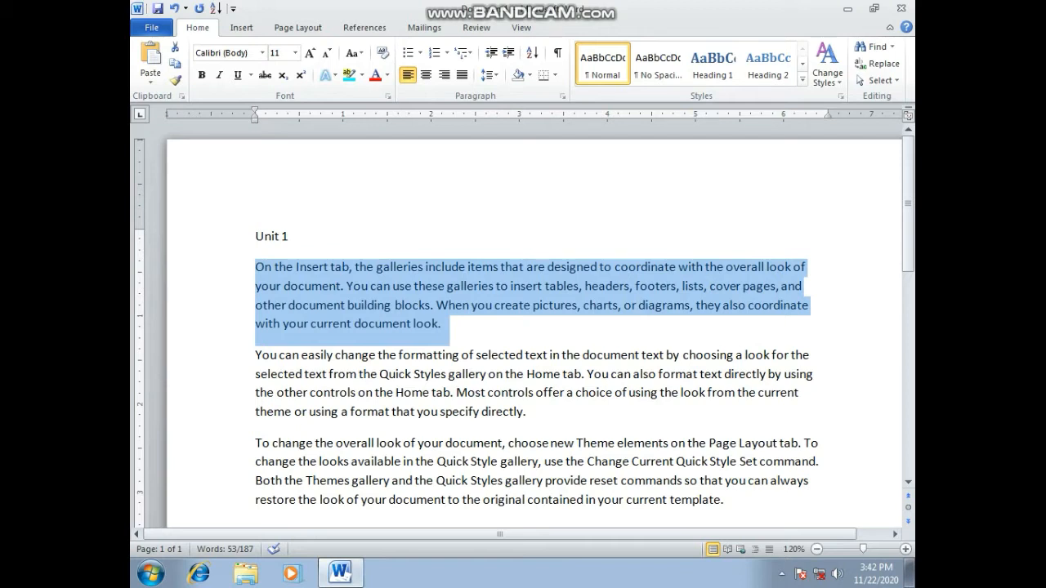
{"action": "left_click", "coordinate": [442, 325]}
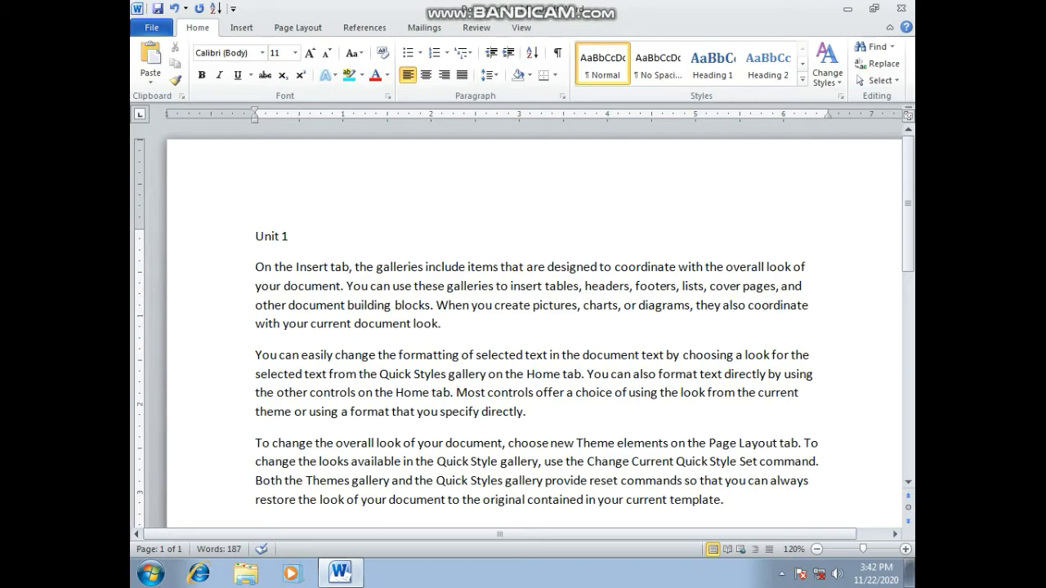
Underline all the text in the document, including the "Unit 1" heading.
{"action": "key", "text": "ctrl+a"}
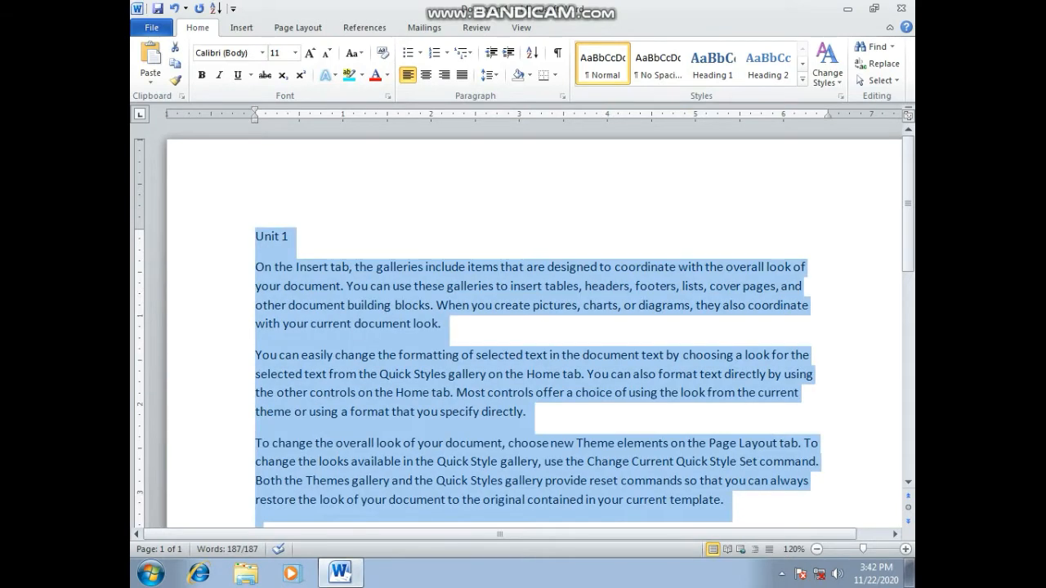
{"action": "scroll", "coordinate": [523, 327], "scroll_direction": "down", "scroll_amount": 1}
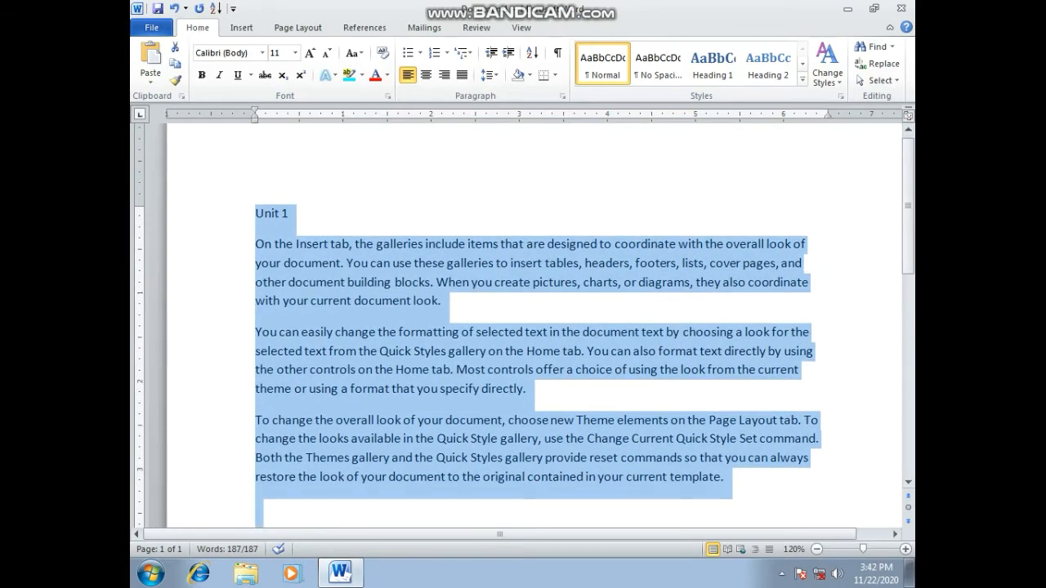
{"action": "key", "text": "ctrl+u"}
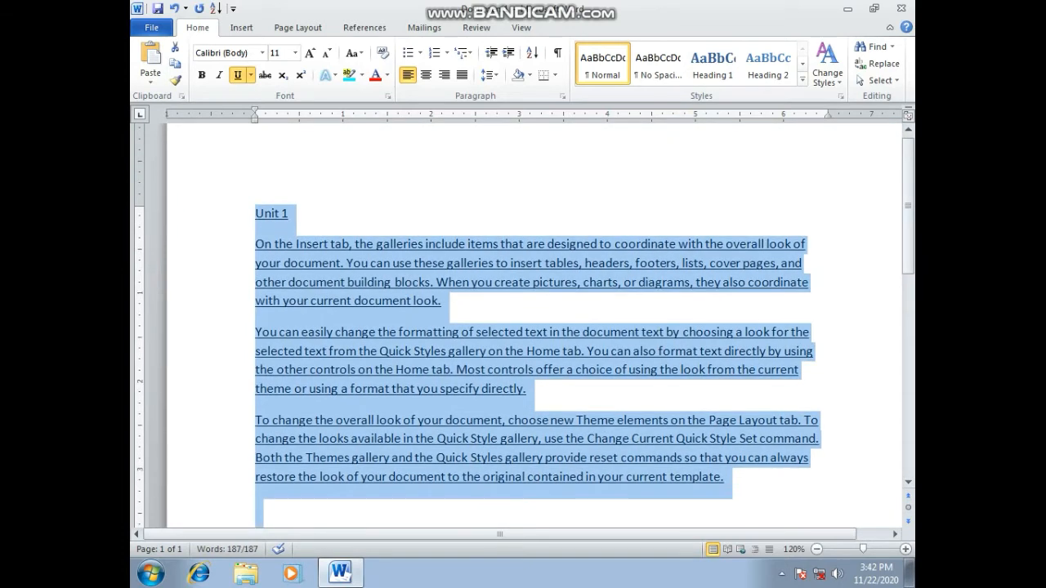
{"action": "left_click", "coordinate": [726, 477]}
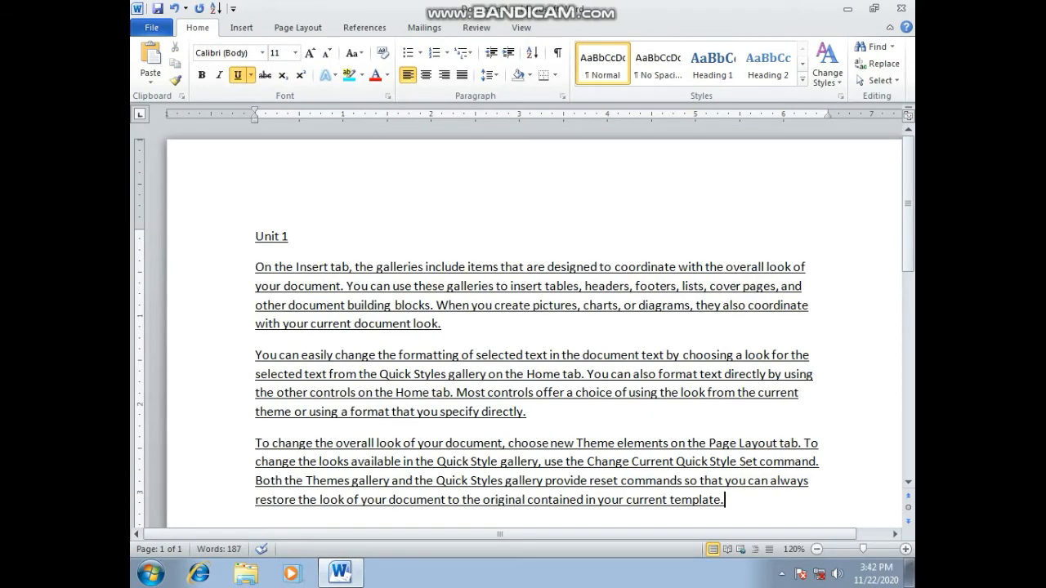
{"action": "scroll", "coordinate": [523, 319], "scroll_direction": "down", "scroll_amount": 1}
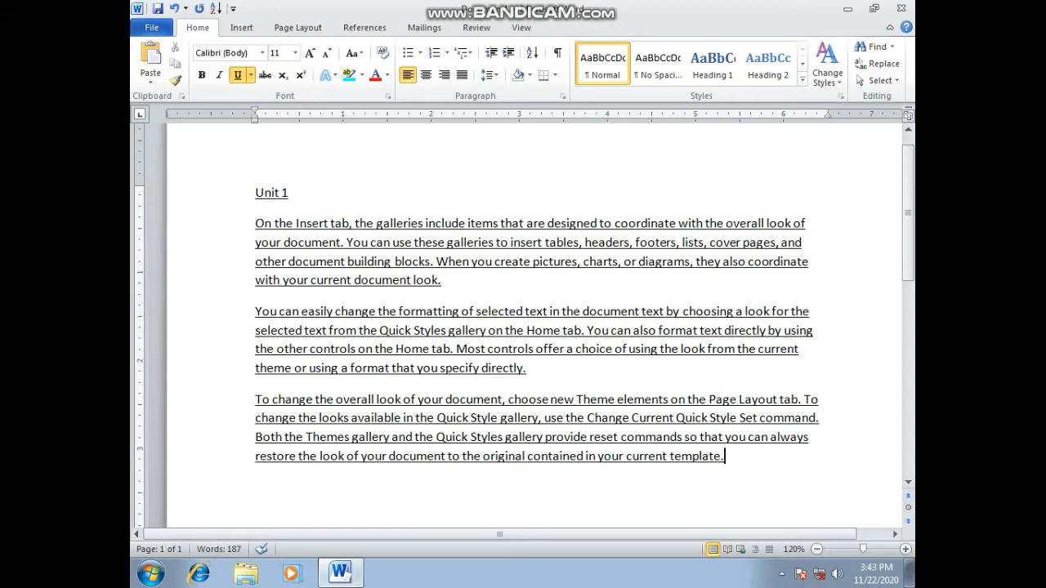
Remove the underline from all the text in the document.
{"action": "key", "text": "ctrl+a"}
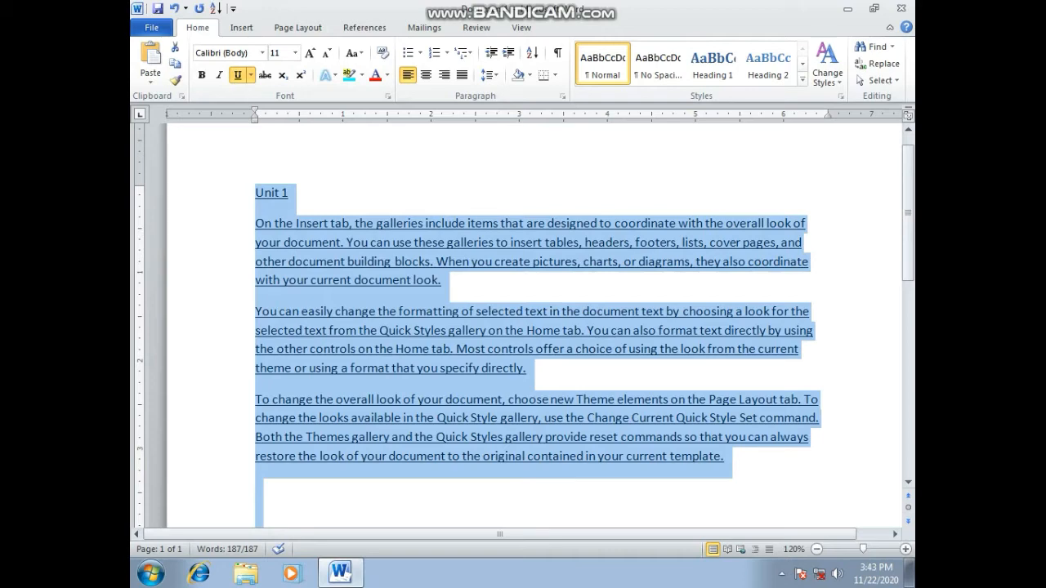
{"action": "key", "text": "ctrl+u"}
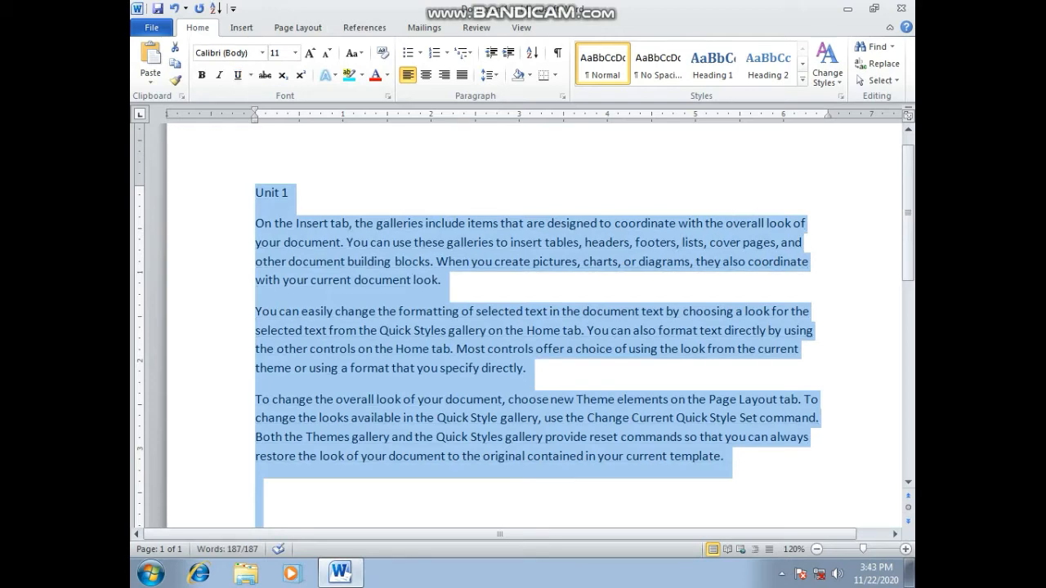
{"action": "left_click", "coordinate": [726, 457]}
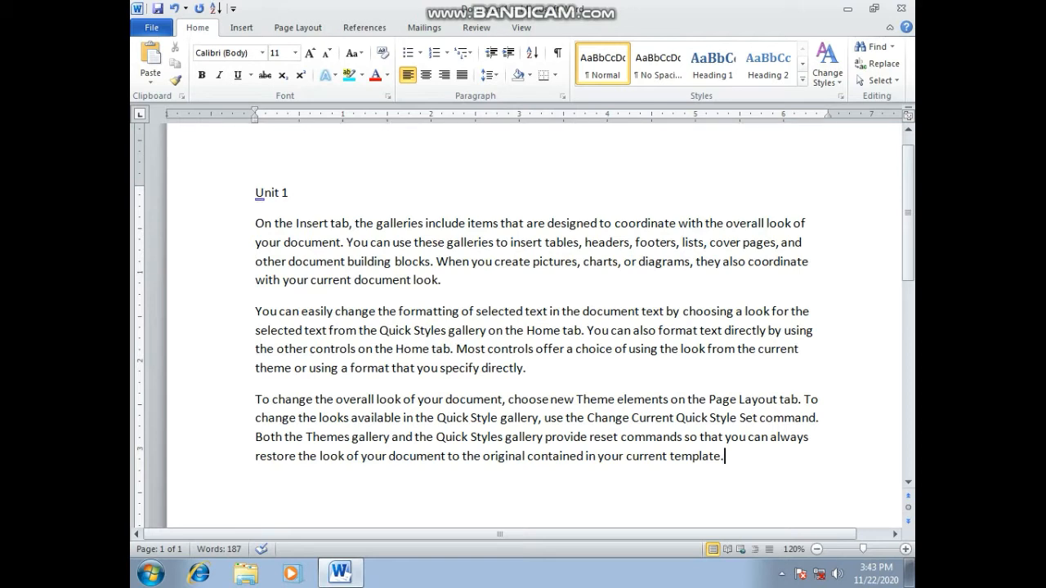
Increase the font size of the "Unit 1" heading in one-point increments to 17.
{"action": "left_click_drag", "start_coordinate": [254, 193], "coordinate": [296, 192]}
{"action": "scroll", "coordinate": [296, 193], "scroll_direction": "up", "scroll_amount": 1}
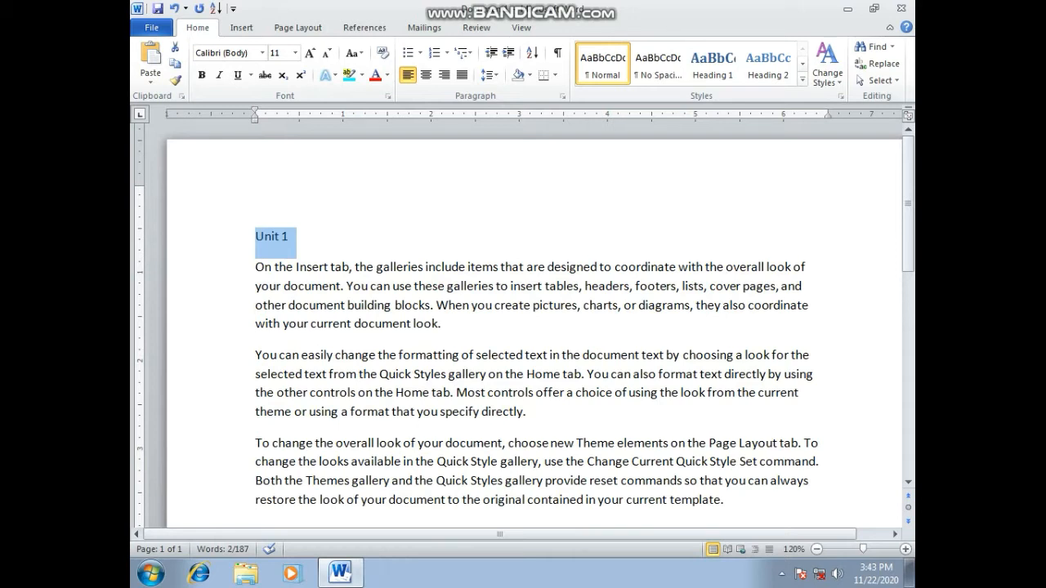
{"action": "key", "text": "ctrl+]"}
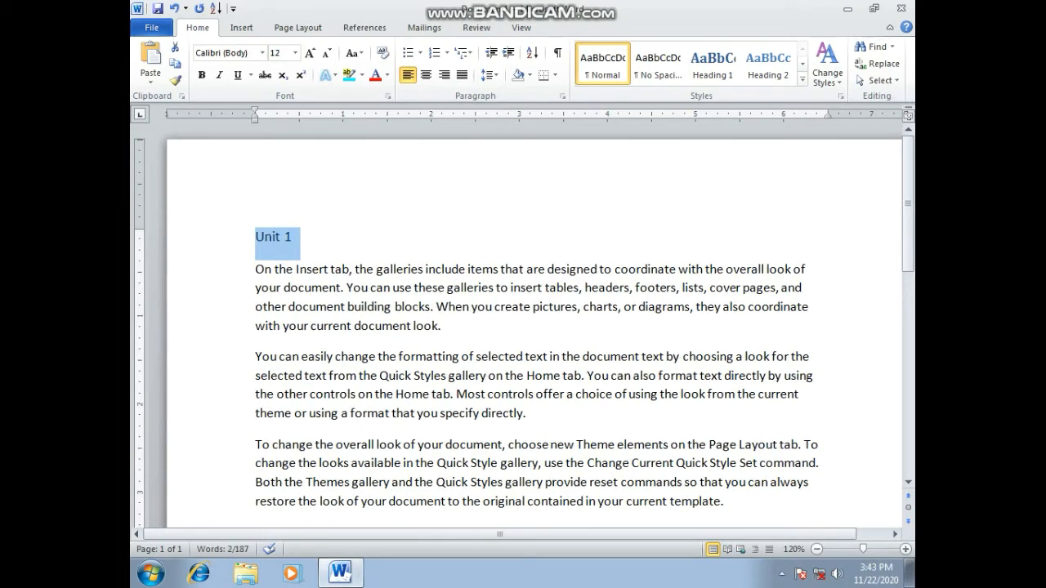
{"action": "key", "text": "ctrl+]"}
{"action": "key", "text": "ctrl+]"}
{"action": "key", "text": "ctrl+]"}
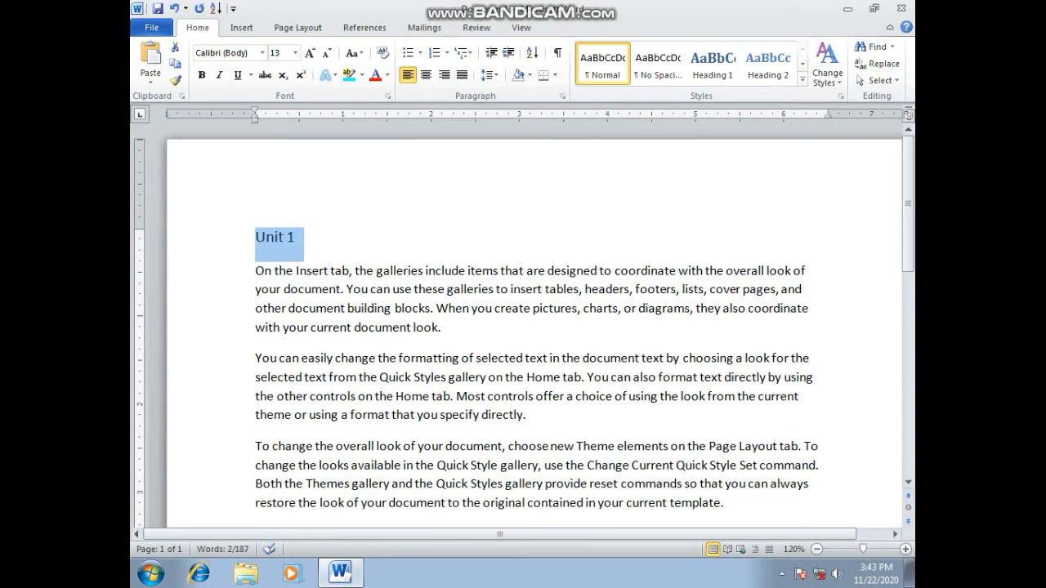
{"action": "key", "text": "ctrl+]"}
{"action": "key", "text": "ctrl+]"}
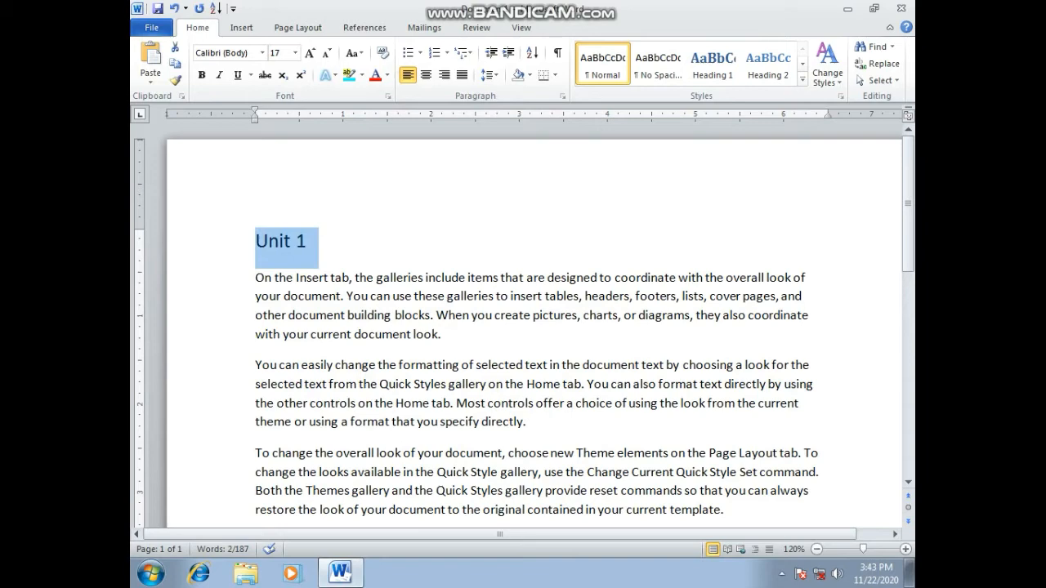
Reduce the font size of the "Unit 1" heading in one-point decrements to 11 and deselect it.
{"action": "key", "text": "ctrl+["}
{"action": "key", "text": "ctrl+["}
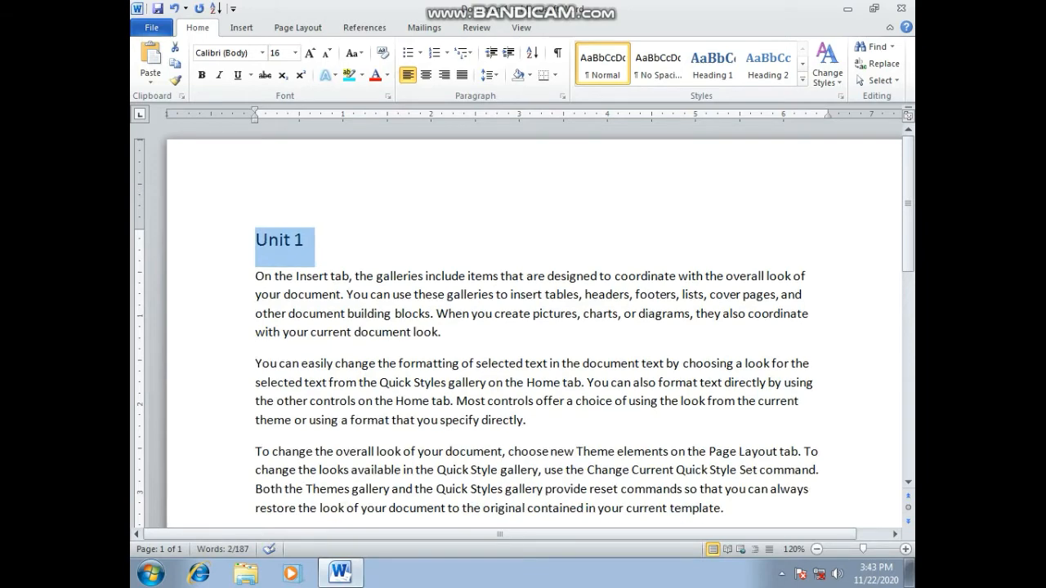
{"action": "key", "text": "ctrl+["}
{"action": "key", "text": "ctrl+["}
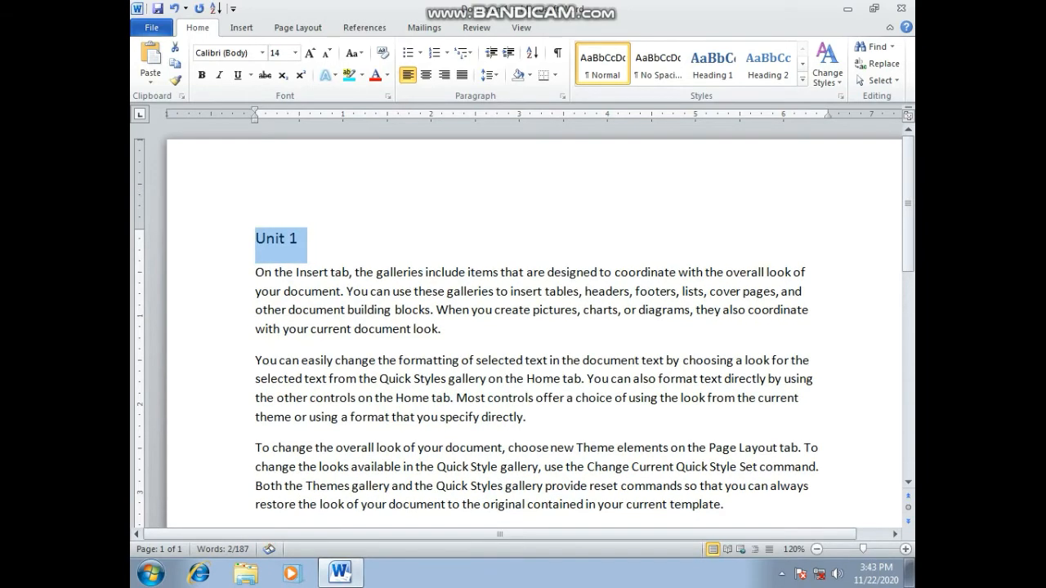
{"action": "key", "text": "ctrl+["}
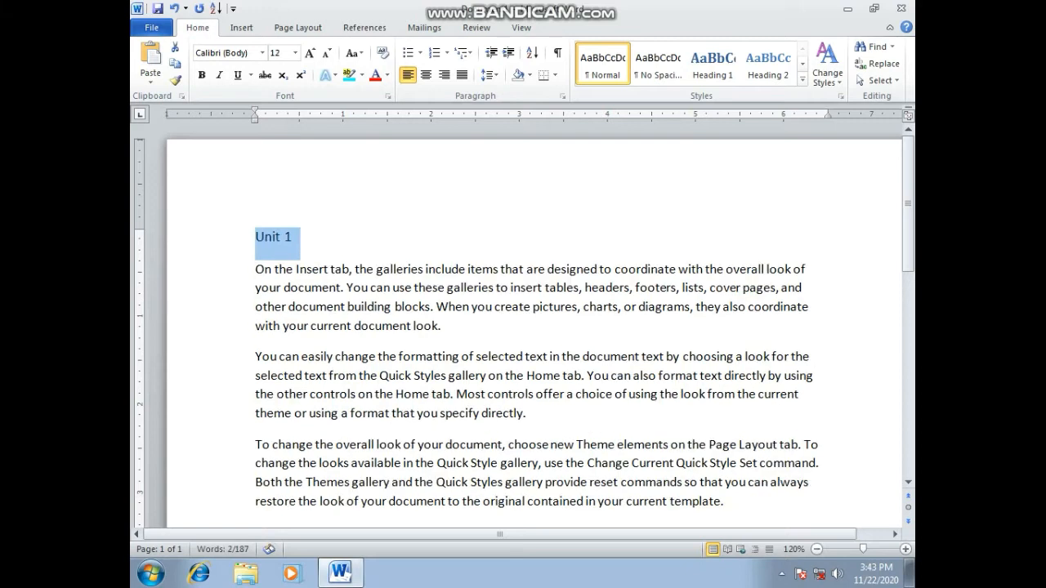
{"action": "key", "text": "ctrl+["}
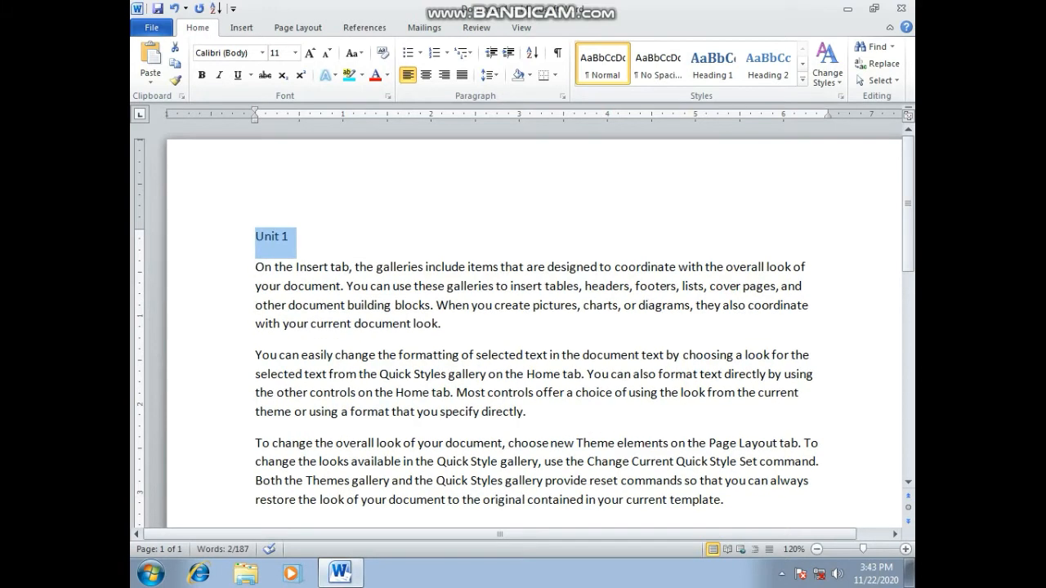
{"action": "left_click", "coordinate": [289, 236]}
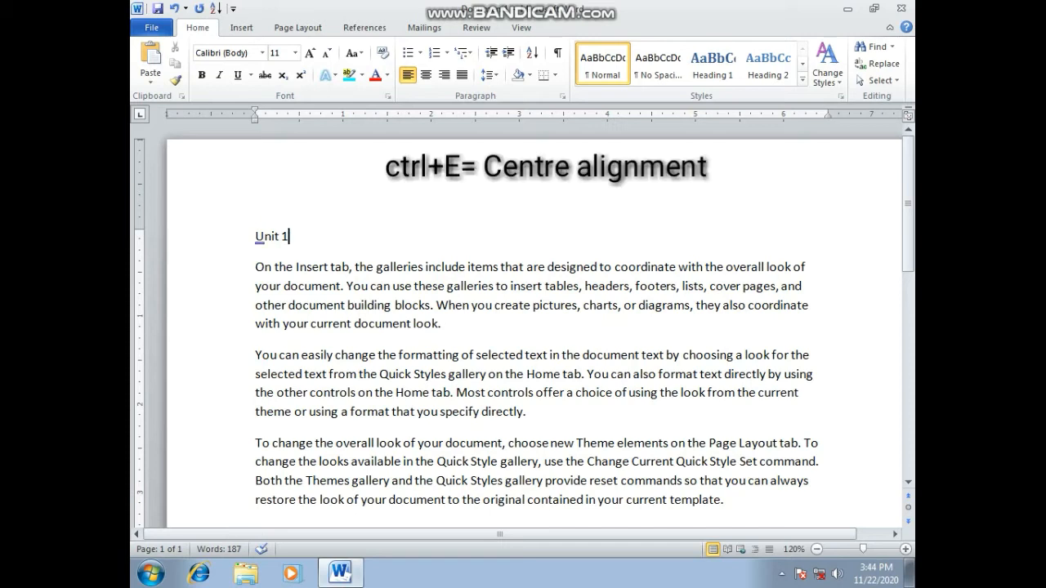
Centre-align the "Unit 1" heading and return it to left alignment.
{"action": "left_click_drag", "start_coordinate": [256, 236], "coordinate": [291, 237]}
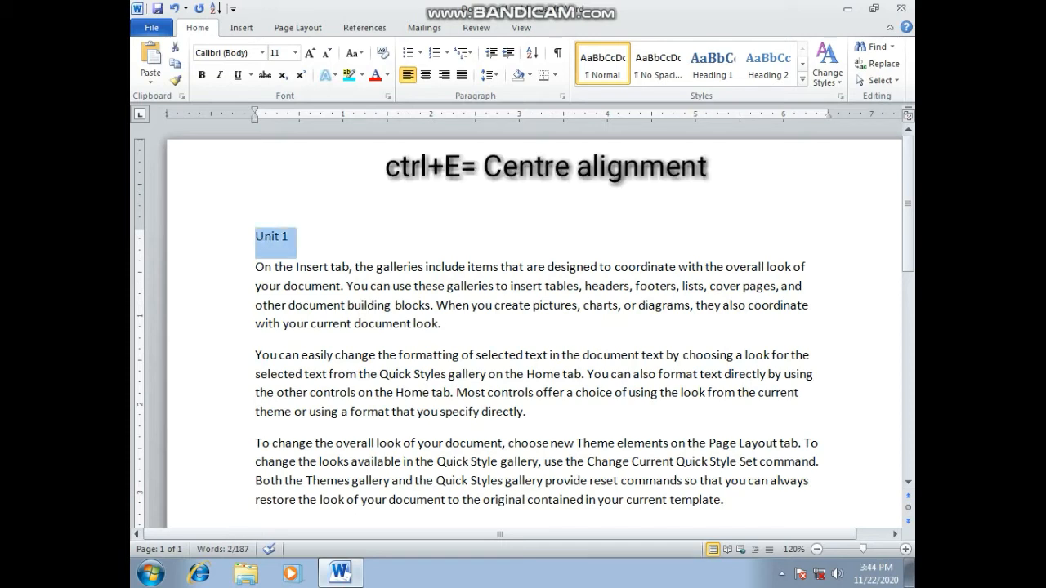
{"action": "key", "text": "ctrl+e"}
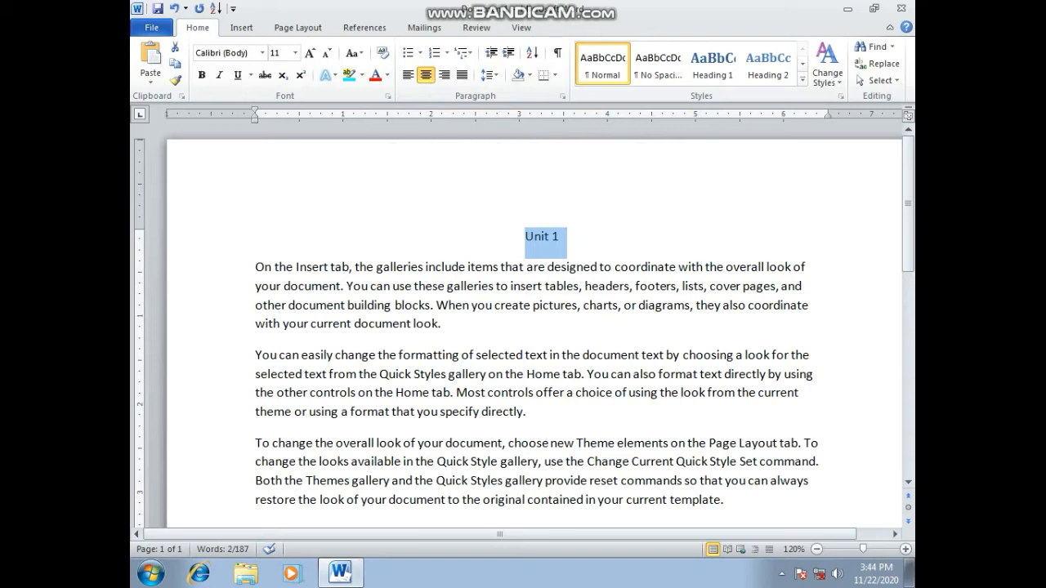
{"action": "key", "text": "ctrl+l"}
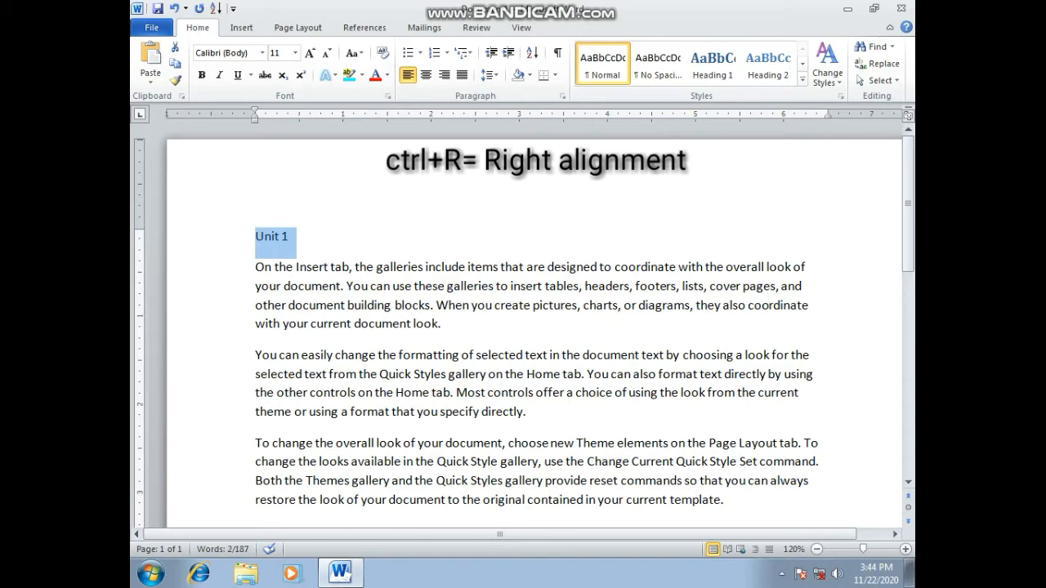
Cycle the "Unit 1" heading through right, left and centre alignment, finishing with right alignment.
{"action": "key", "text": "ctrl+r"}
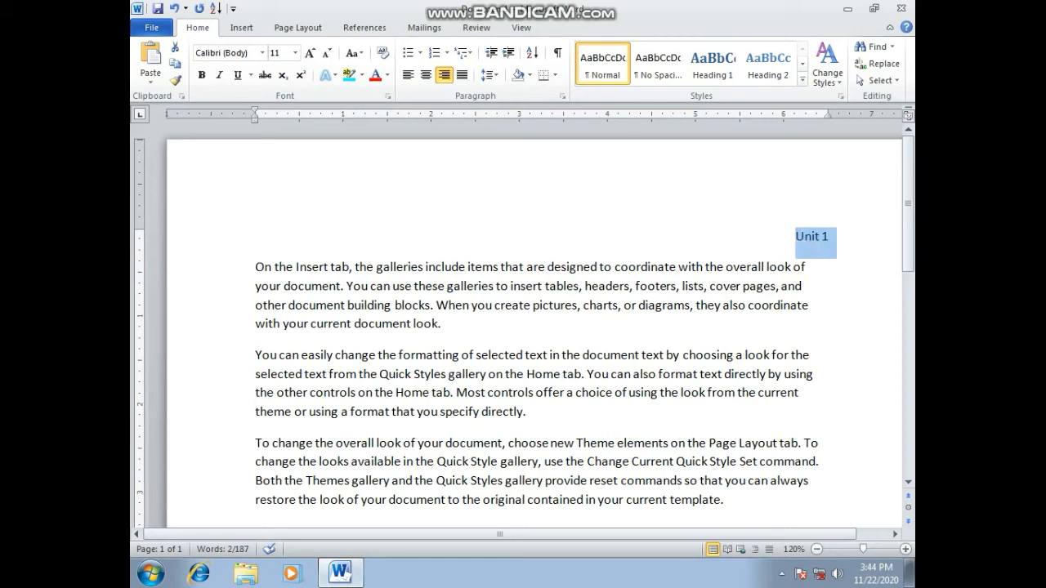
{"action": "key", "text": "ctrl+l"}
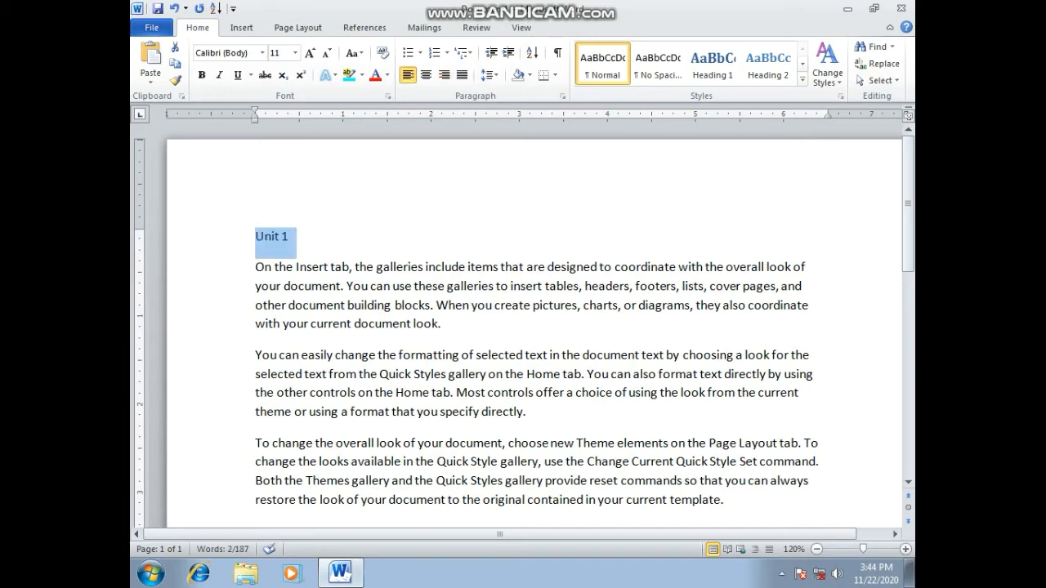
{"action": "key", "text": "ctrl+e"}
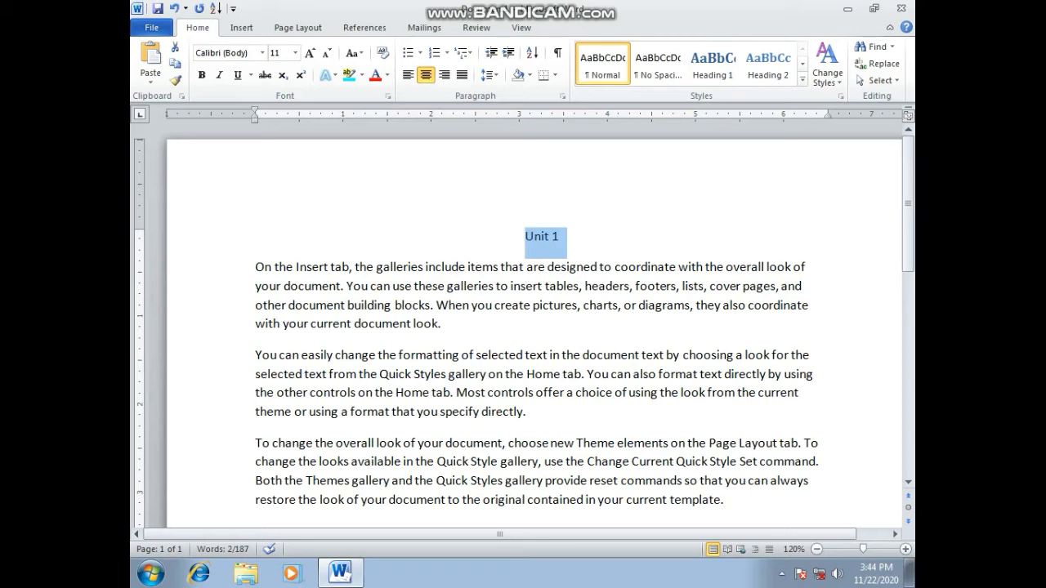
{"action": "key", "text": "ctrl+r"}
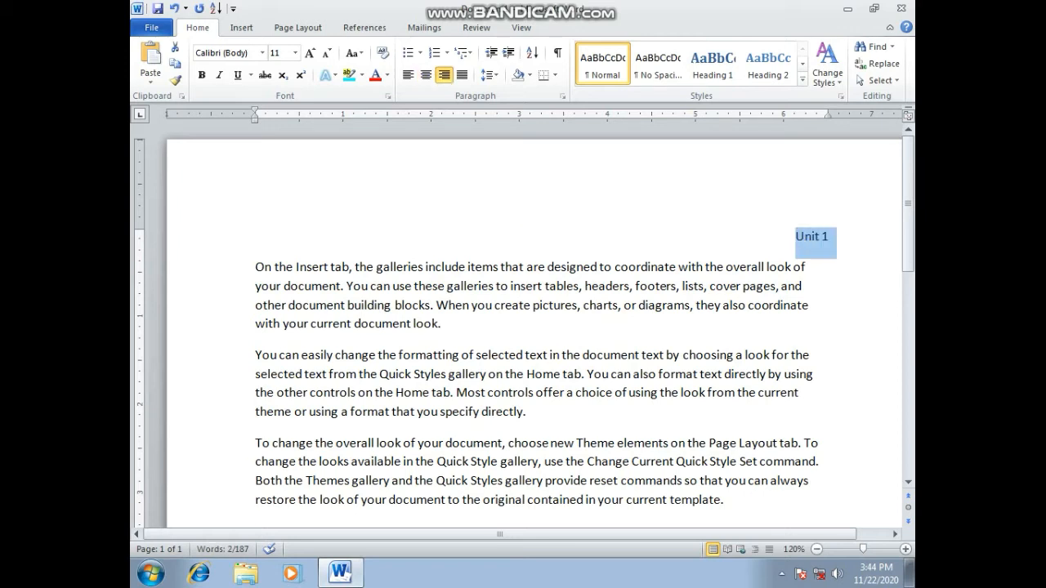
Left-align the "Unit 1" heading and deselect it.
{"action": "key", "text": "ctrl+l"}
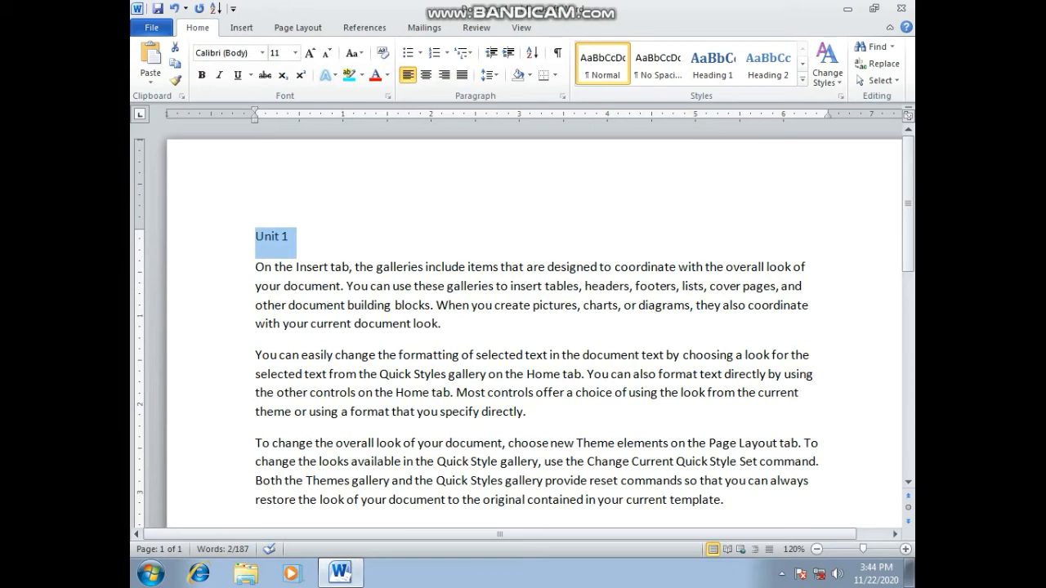
{"action": "left_click", "coordinate": [289, 237]}
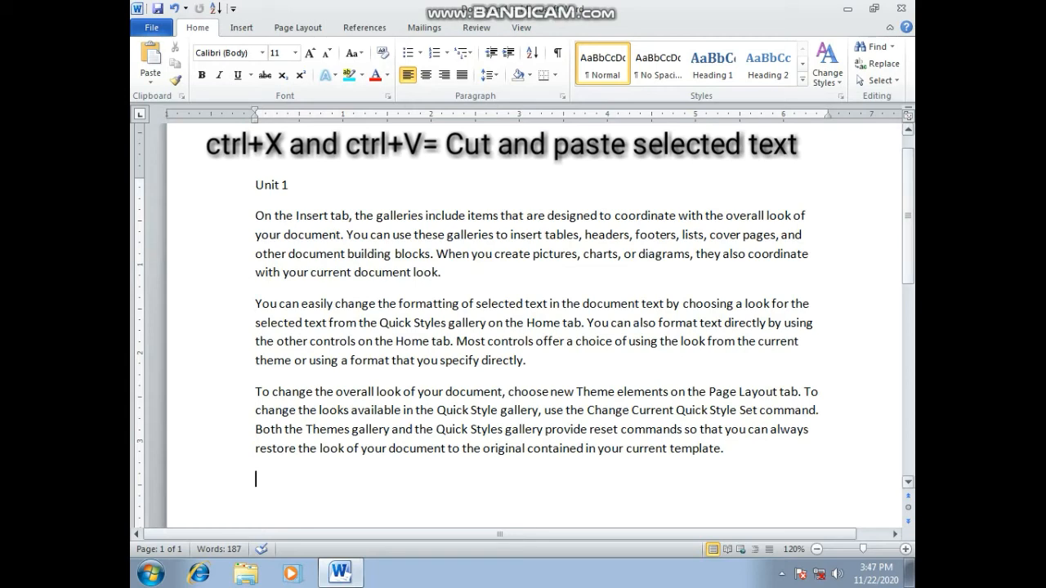
Cut the "Unit 1" heading from above the first paragraph.
{"action": "scroll", "coordinate": [534, 327], "scroll_direction": "down", "scroll_amount": 1}
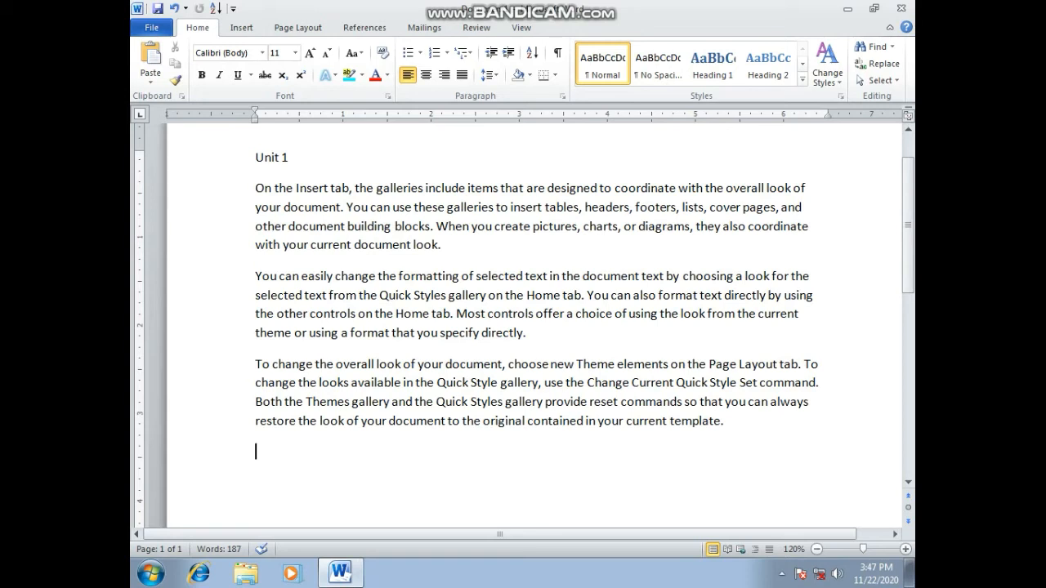
{"action": "triple_click", "coordinate": [288, 158]}
{"action": "key", "text": "ctrl+c"}
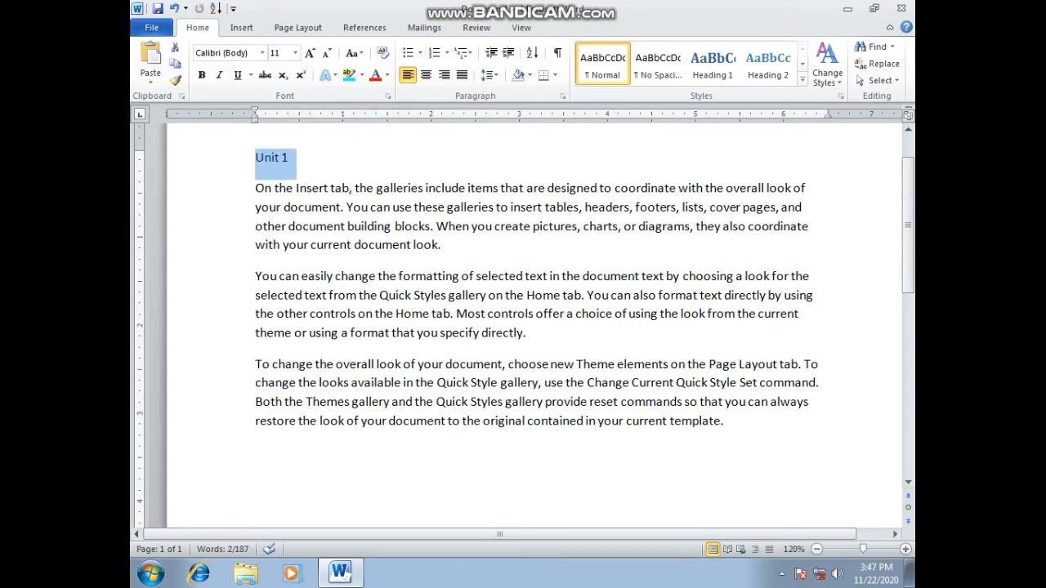
{"action": "key", "text": "Delete"}
{"action": "scroll", "coordinate": [525, 326], "scroll_direction": "up", "scroll_amount": 2}
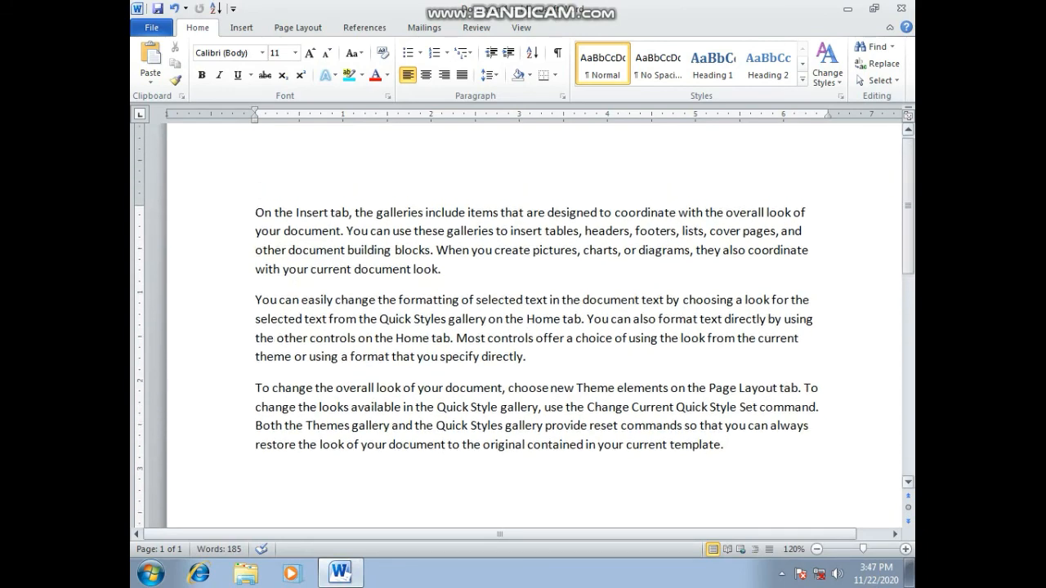
Paste the cut "Unit 1" heading on a new line below the last paragraph.
{"action": "scroll", "coordinate": [523, 326], "scroll_direction": "down", "scroll_amount": 3}
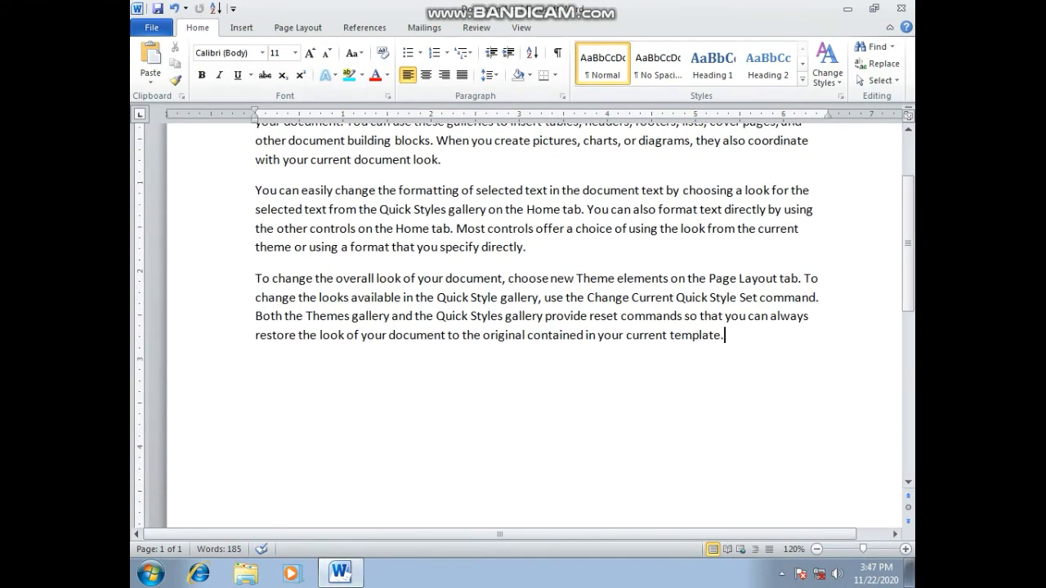
{"action": "key", "text": "Return"}
{"action": "key", "text": "ctrl+v"}
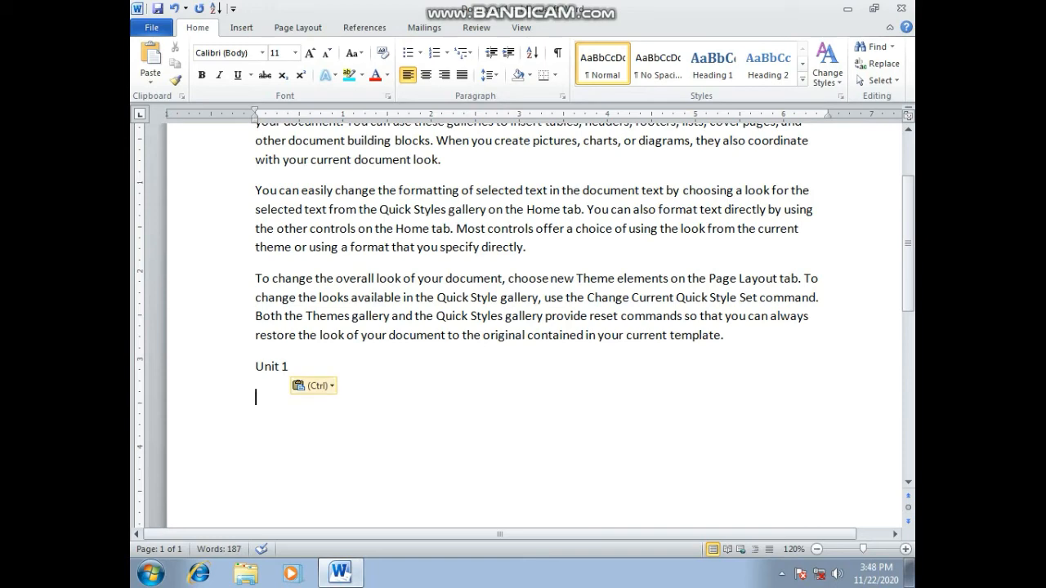
{"action": "scroll", "coordinate": [523, 327], "scroll_direction": "up", "scroll_amount": 3}
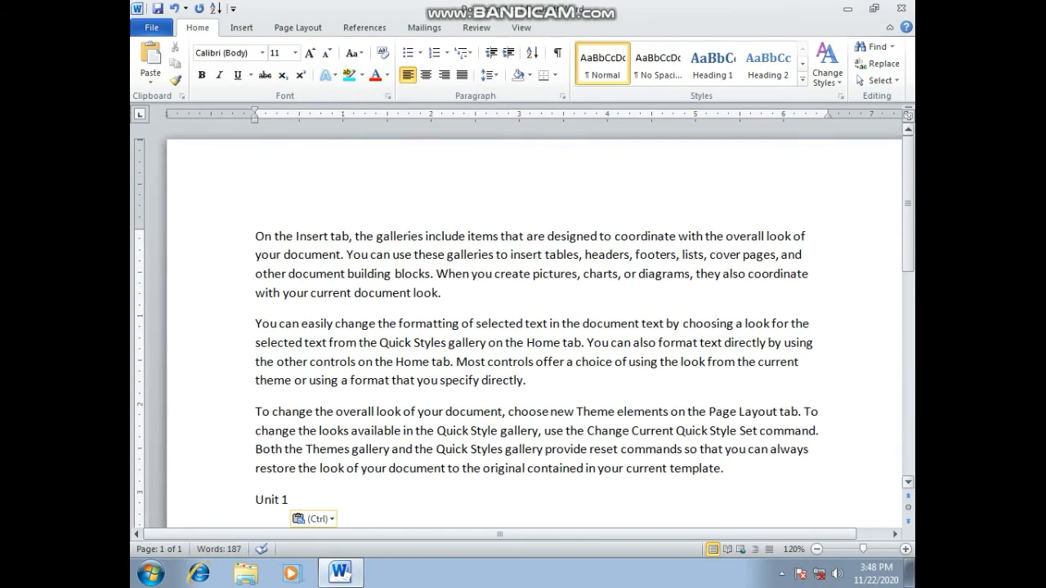
Cut the pasted "Unit 1" line from below the last paragraph.
{"action": "scroll", "coordinate": [523, 327], "scroll_direction": "down", "scroll_amount": 2}
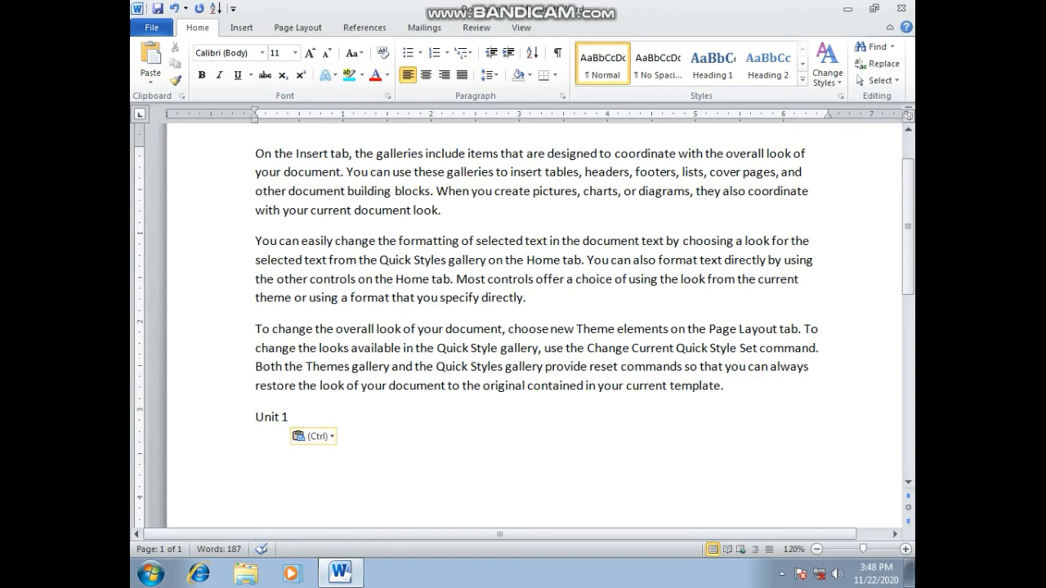
{"action": "left_click", "coordinate": [289, 417]}
{"action": "triple_click", "coordinate": [286, 418]}
{"action": "key", "text": "ctrl+c"}
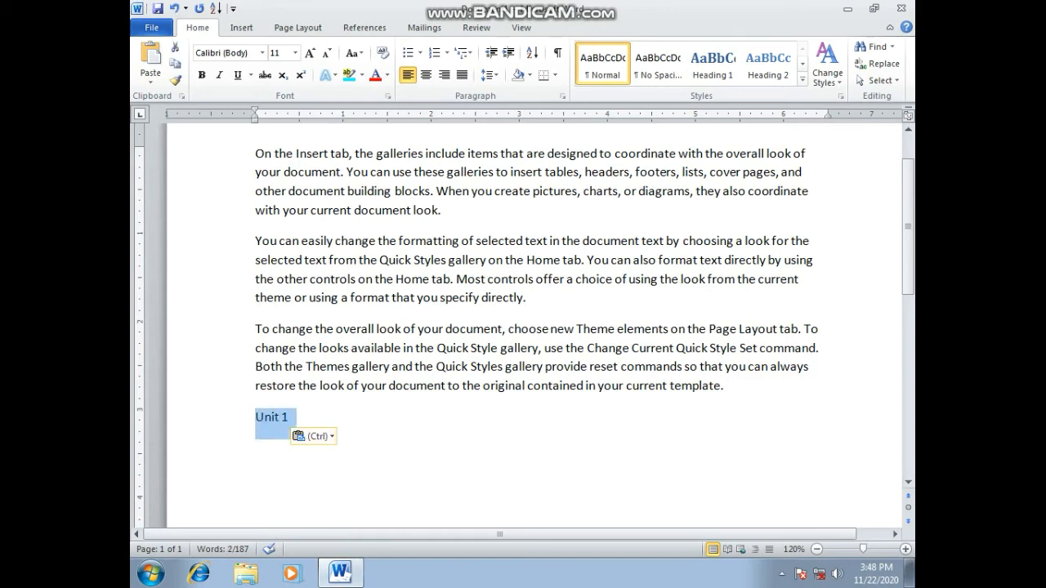
{"action": "key", "text": "BackSpace"}
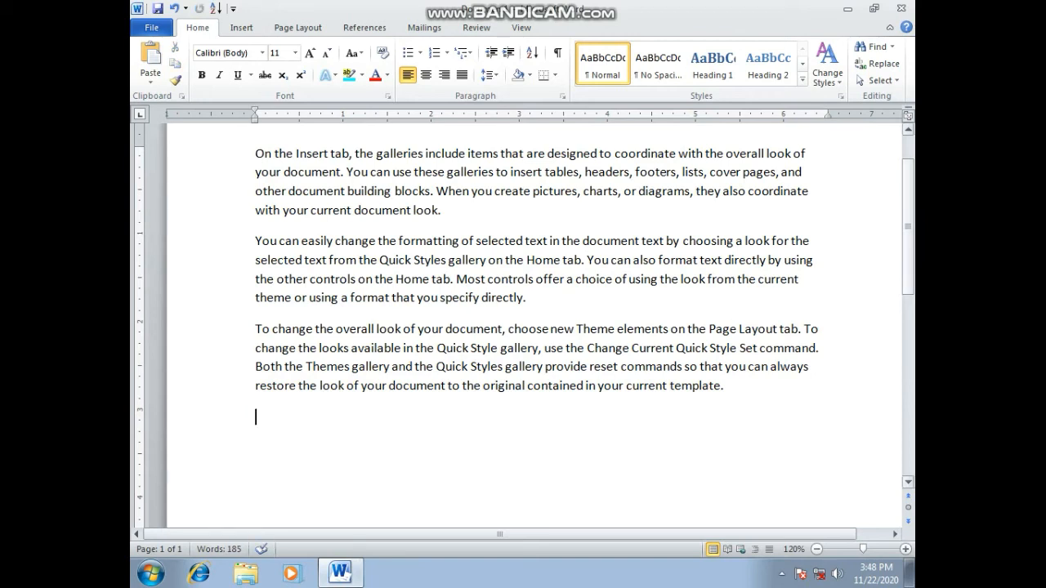
Paste the cut "Unit 1" line back at the very start of the document, above the first paragraph.
{"action": "scroll", "coordinate": [523, 327], "scroll_direction": "up", "scroll_amount": 2}
{"action": "key", "text": "ctrl+Home"}
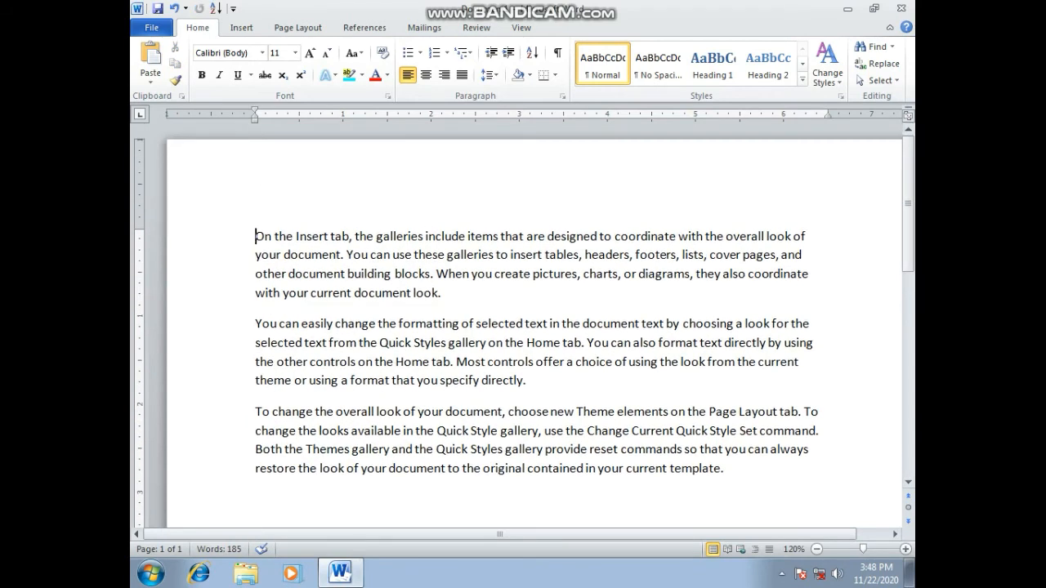
{"action": "key", "text": "shift+End"}
{"action": "key", "text": "Home"}
{"action": "key", "text": "ctrl+v"}
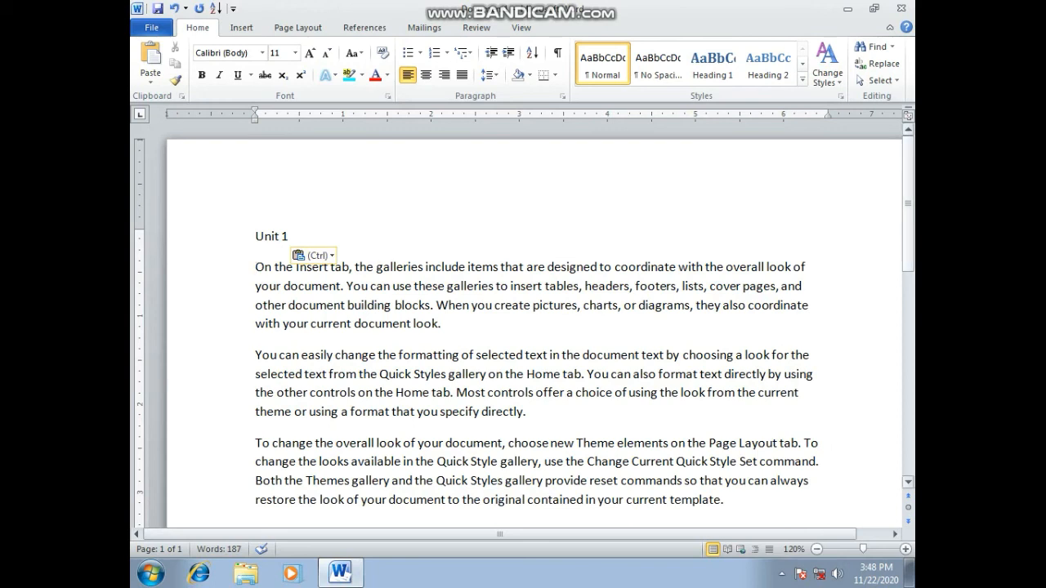
Cut the "Unit 1" heading from the top of the document again and go to the end of the text.
{"action": "mouse_move", "coordinate": [907, 203]}
{"action": "left_mouse_down"}
{"action": "mouse_move", "coordinate": [907, 221]}
{"action": "mouse_move", "coordinate": [908, 203]}
{"action": "left_mouse_up"}
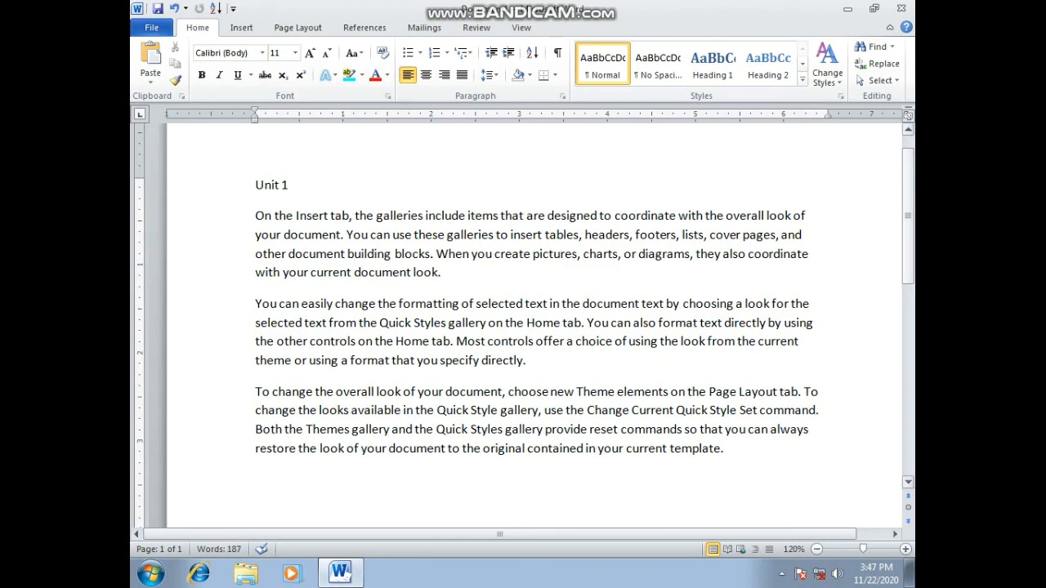
{"action": "left_click_drag", "start_coordinate": [908, 220], "coordinate": [908, 229]}
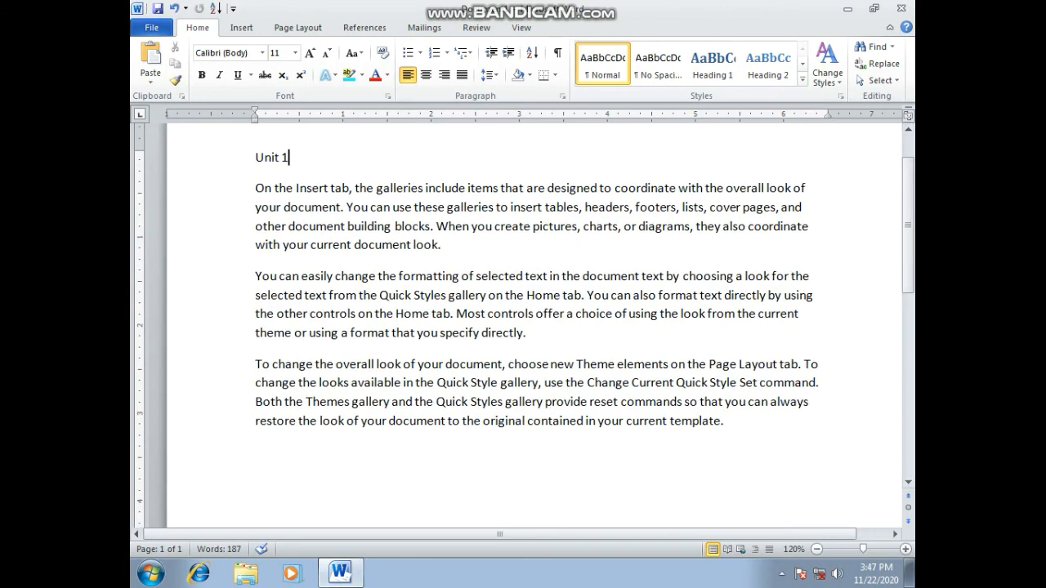
{"action": "left_click_drag", "start_coordinate": [290, 158], "coordinate": [255, 158]}
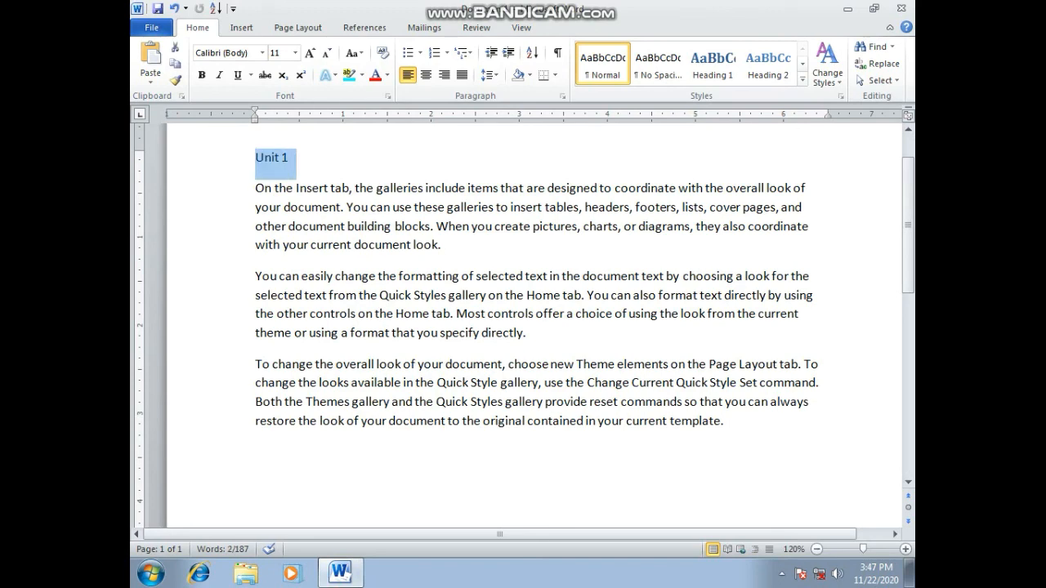
{"action": "key", "text": "Delete"}
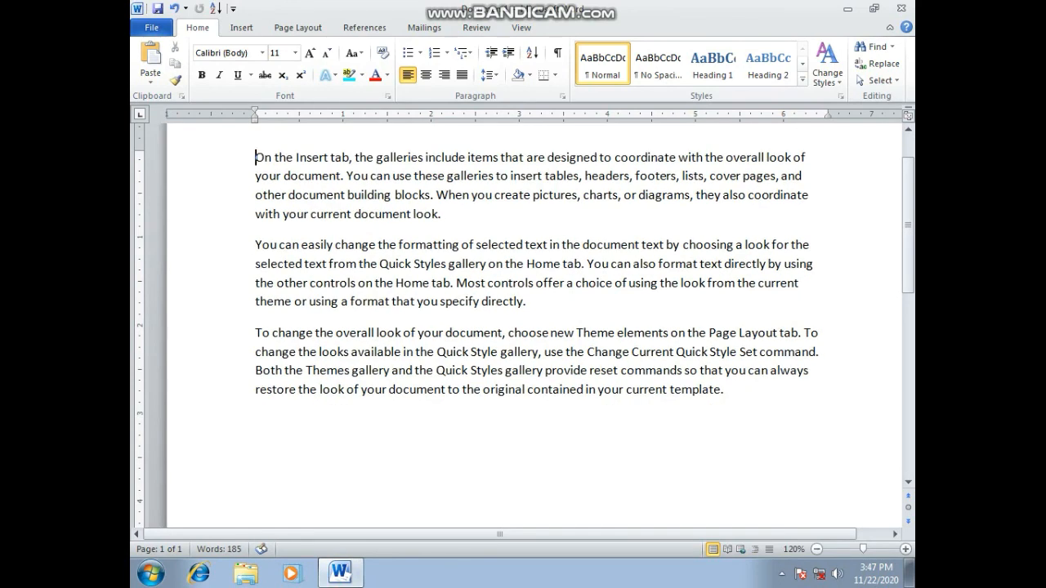
{"action": "mouse_move", "coordinate": [907, 223]}
{"action": "left_mouse_down"}
{"action": "mouse_move", "coordinate": [908, 198]}
{"action": "mouse_move", "coordinate": [907, 243]}
{"action": "left_mouse_up"}
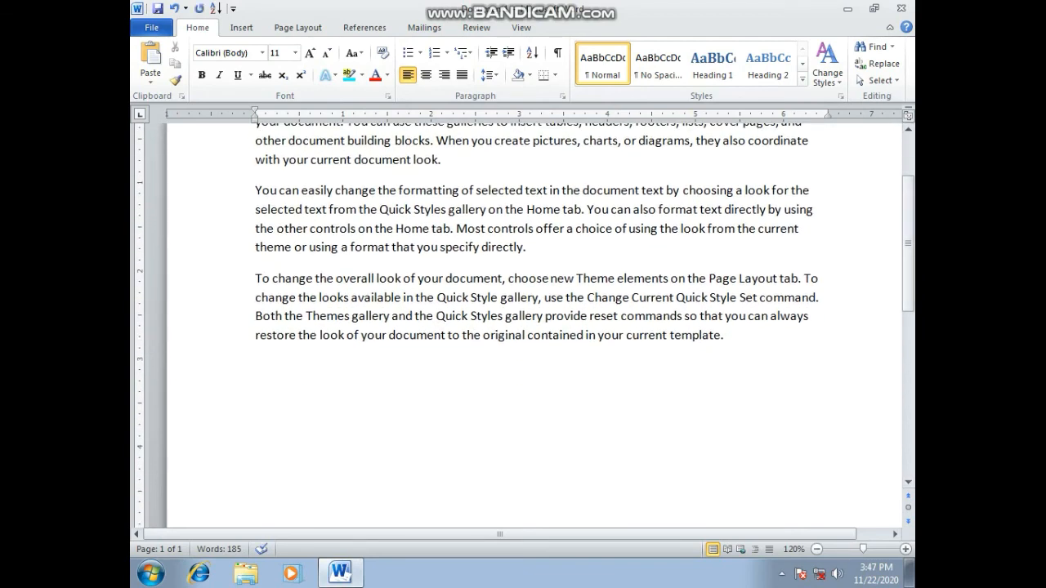